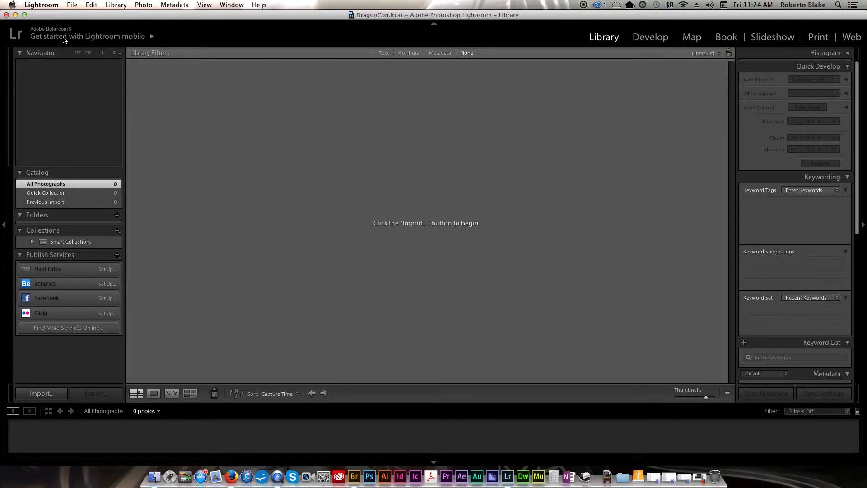
Begin creating a new catalog from the File menu, then cancel it.
click(72, 5)
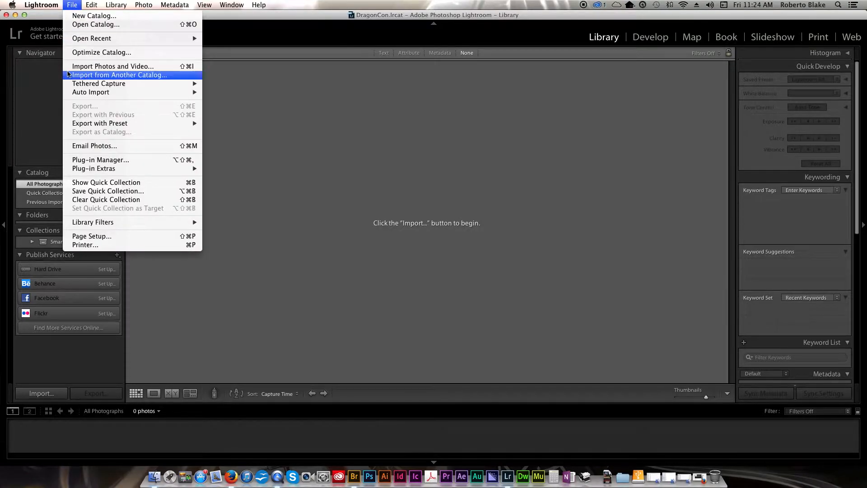
click(114, 24)
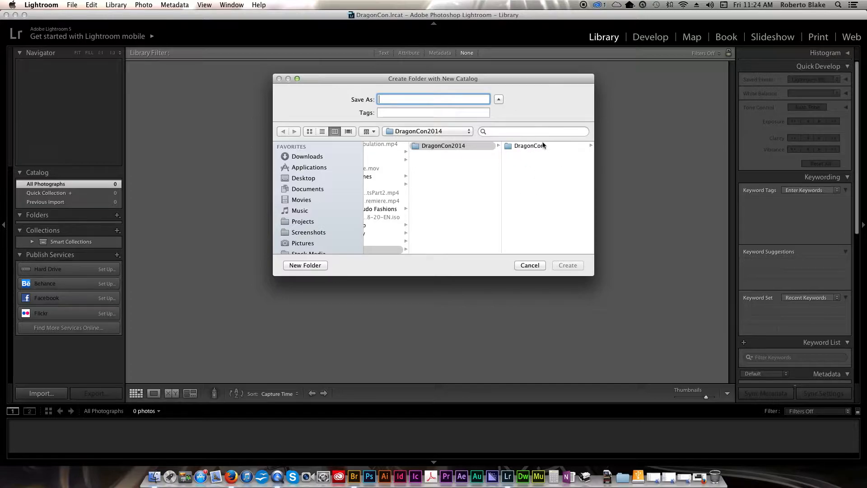
click(530, 265)
click(65, 120)
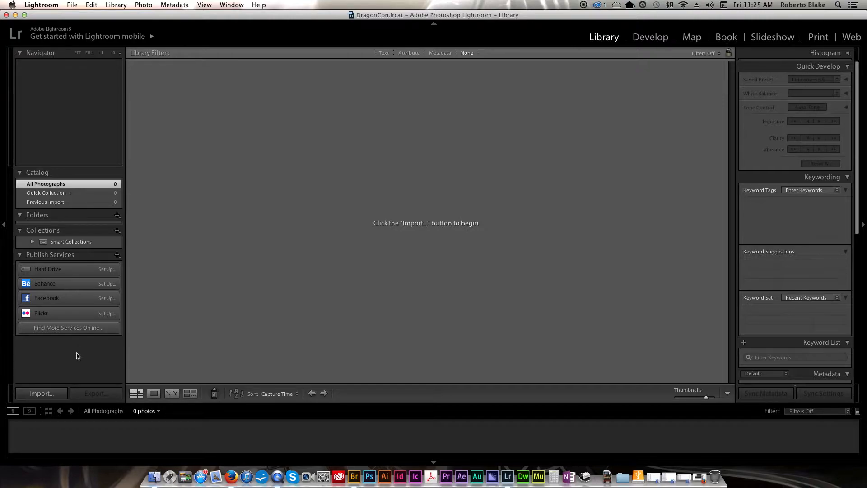
Open the import window with all of the camera's photos and videos unchecked.
click(50, 394)
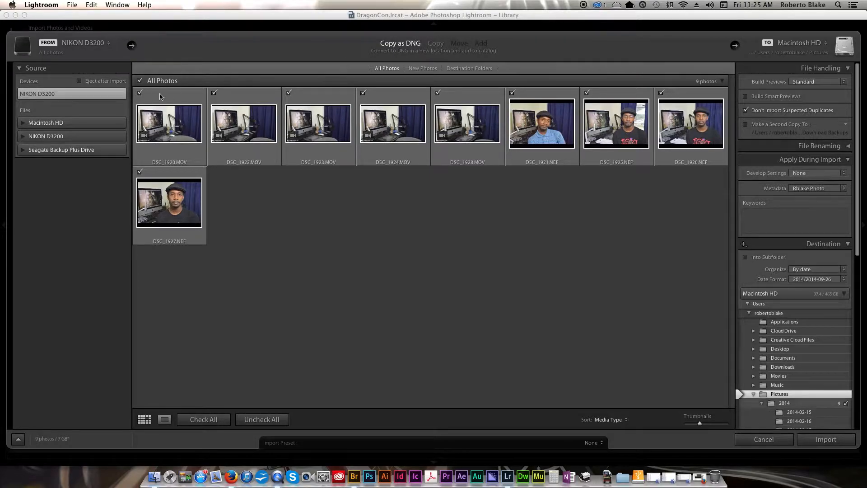
click(140, 81)
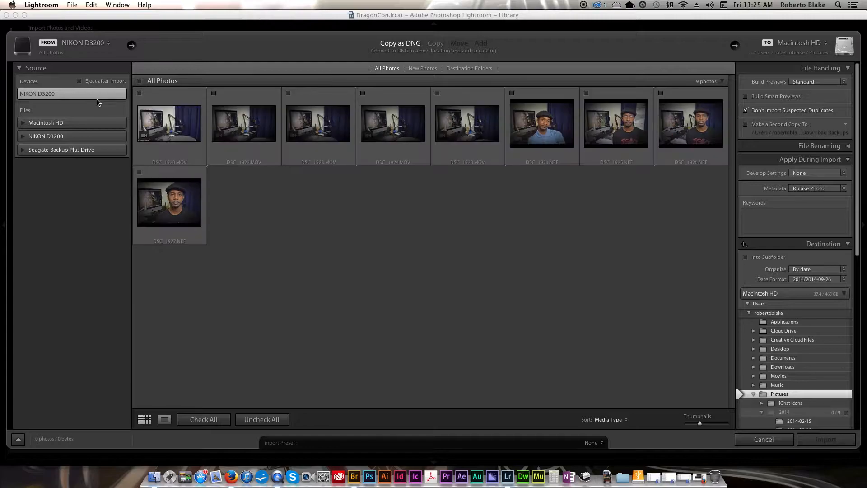
click(89, 96)
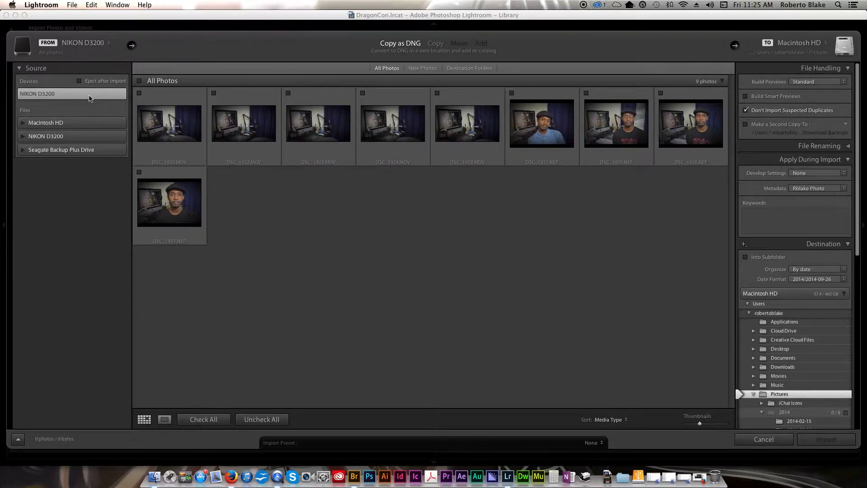
Set the Seagate drive's YoutubeSeries/DragonCon 2014 folder as the import source.
click(28, 151)
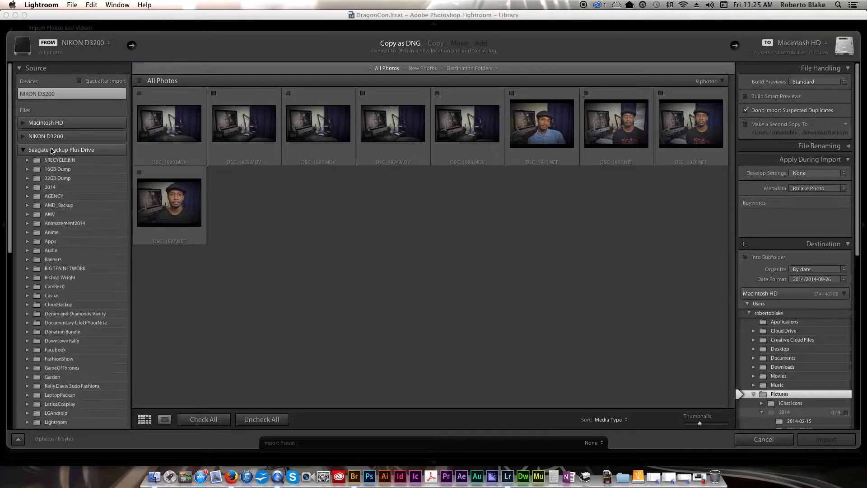
scroll(72, 206, down, 5)
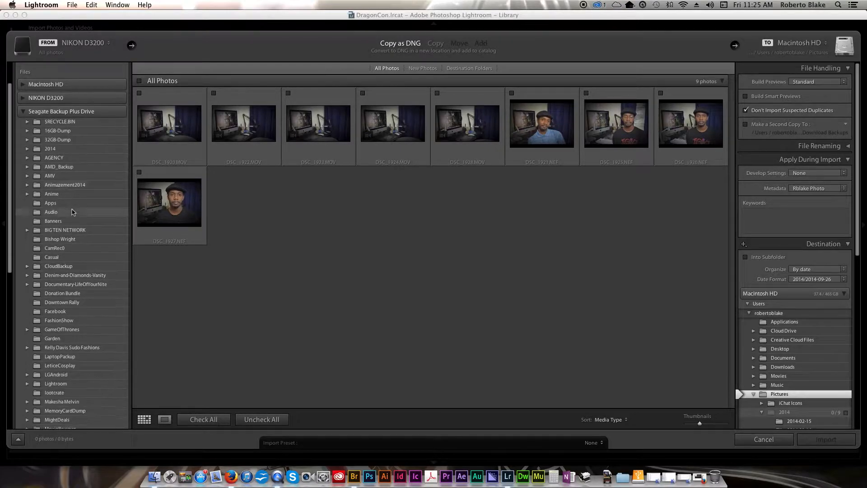
scroll(72, 212, down, 9)
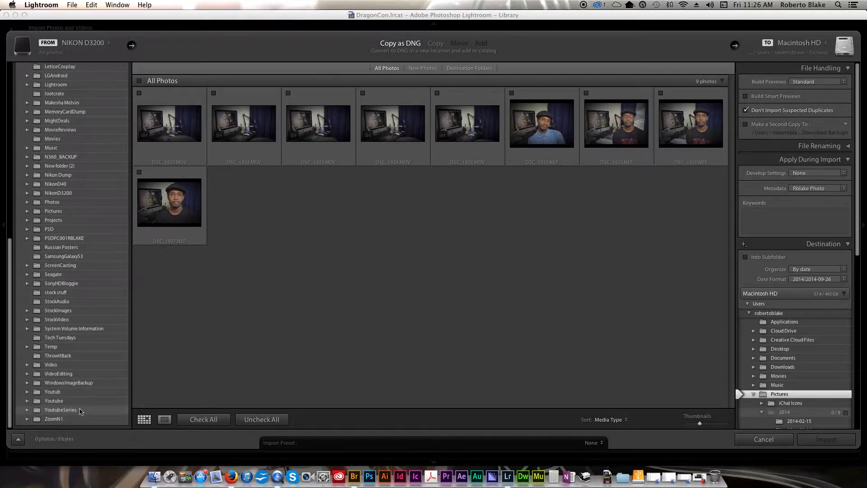
click(63, 410)
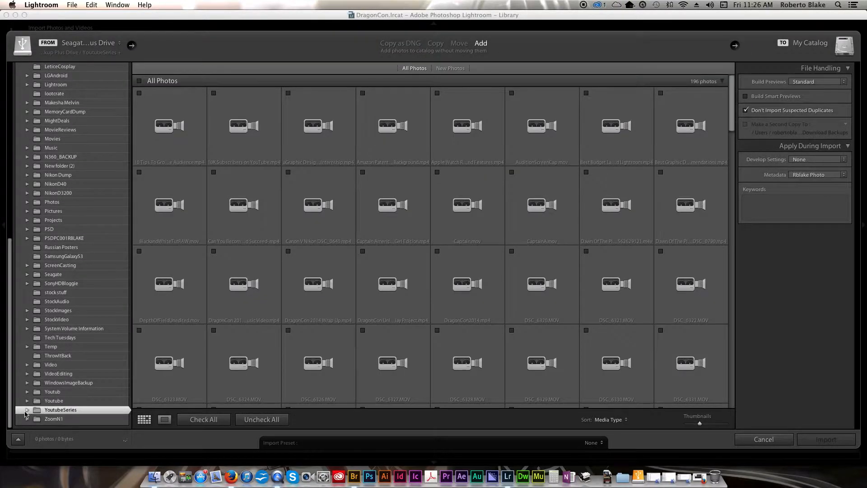
click(26, 410)
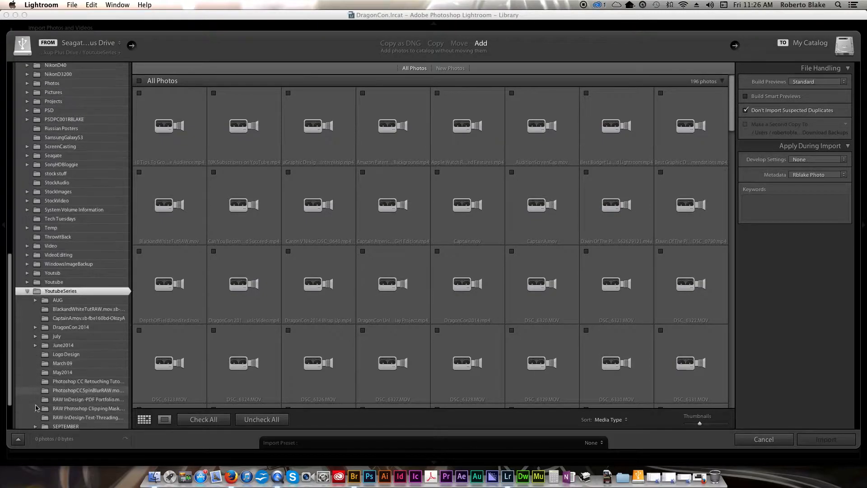
click(68, 280)
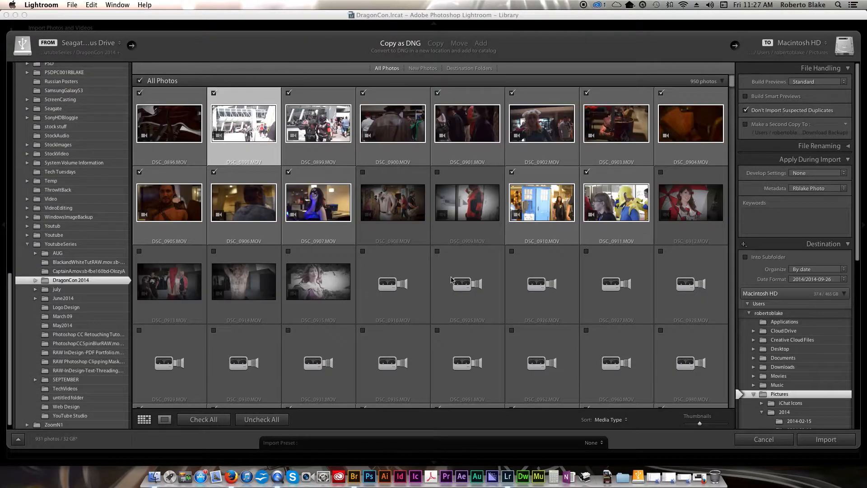
Select the MOV clips from DSC_0896 through DSC_1859.
click(194, 108)
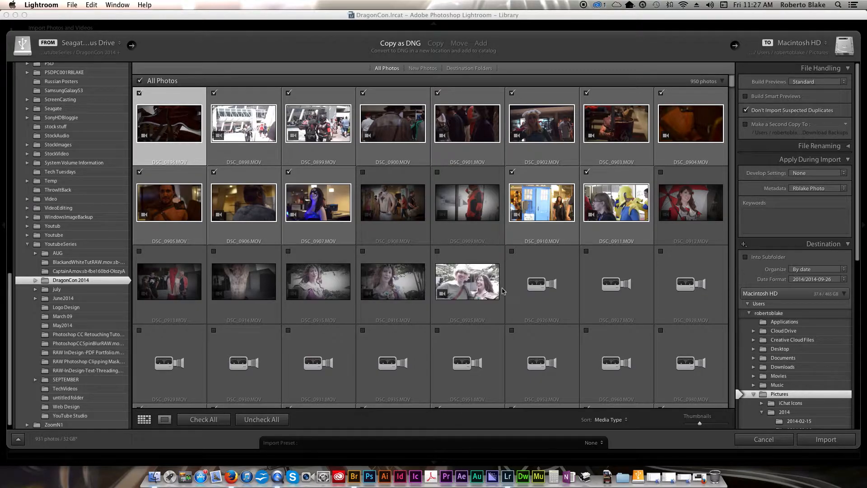
scroll(522, 290, down, 2)
scroll(522, 290, down, 10)
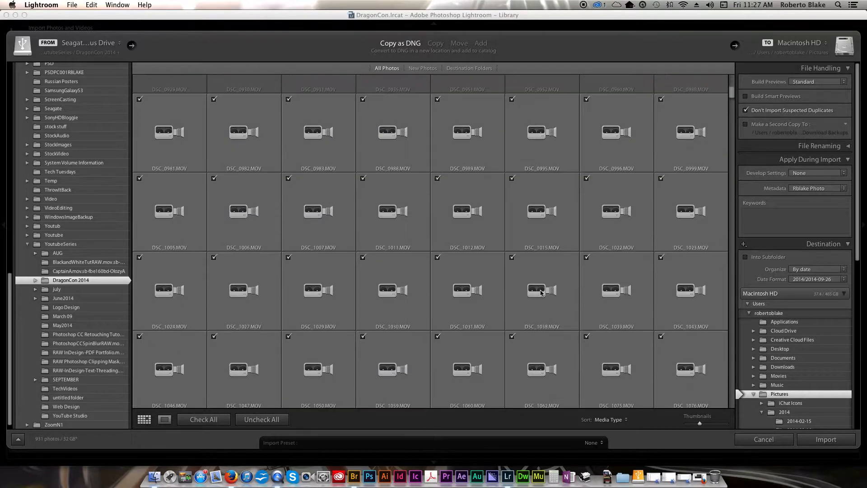
scroll(541, 292, down, 10)
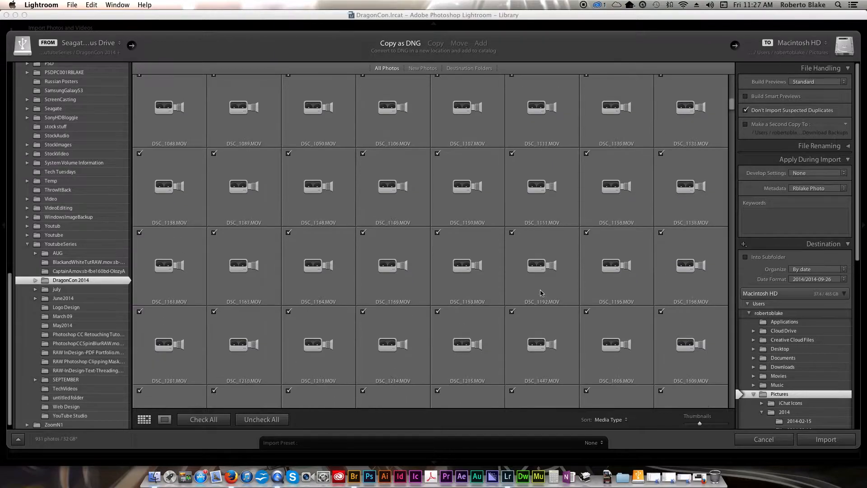
scroll(541, 292, down, 10)
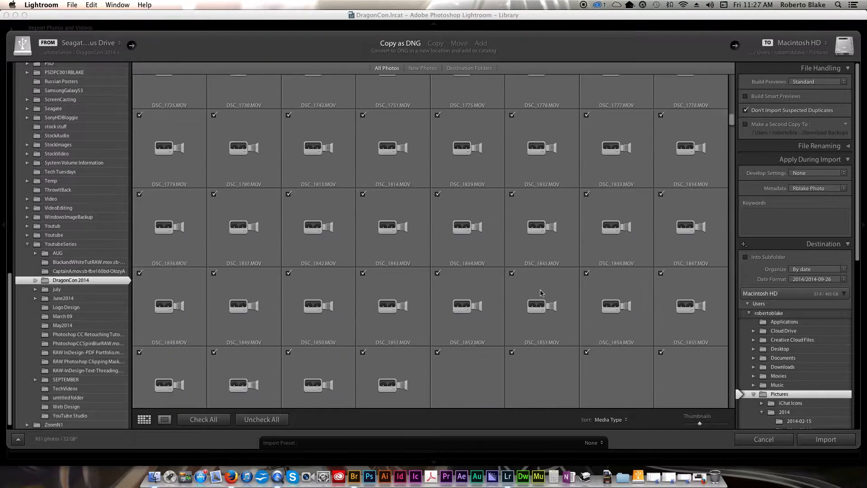
scroll(541, 293, down, 3)
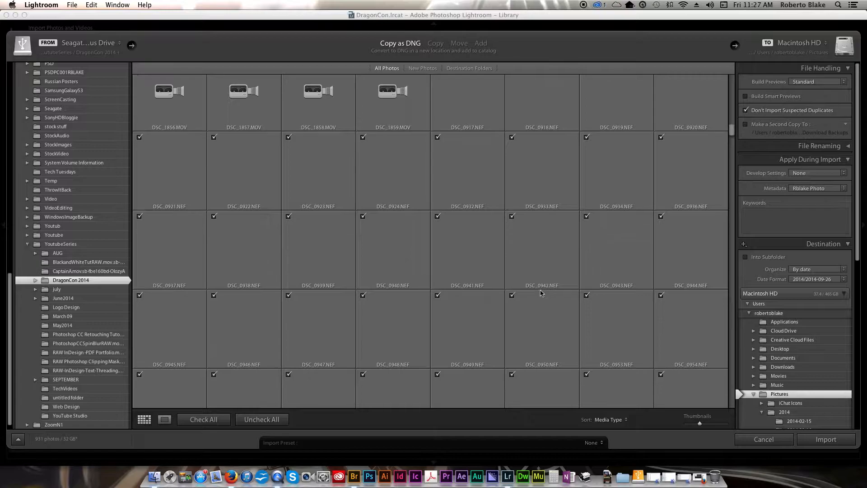
shift+click(400, 167)
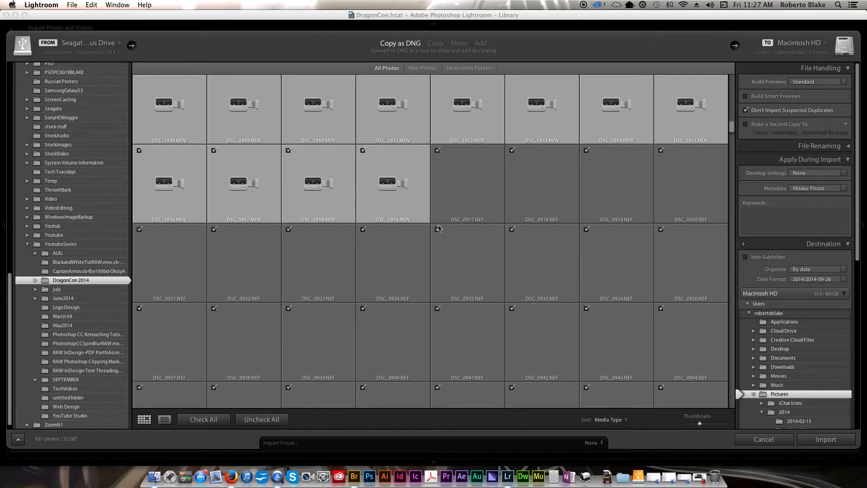
Uncheck the selected clips, leaving 810 photos (16 GB) for import.
scroll(438, 228, up, 10)
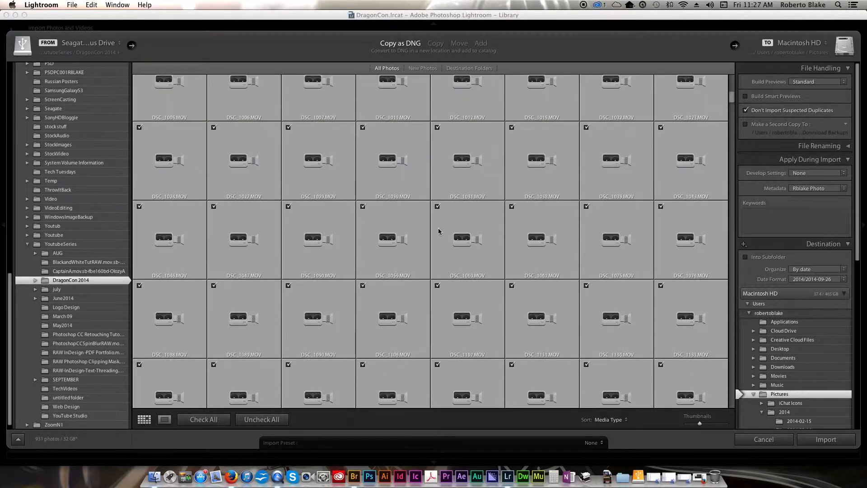
scroll(438, 231, up, 5)
click(140, 94)
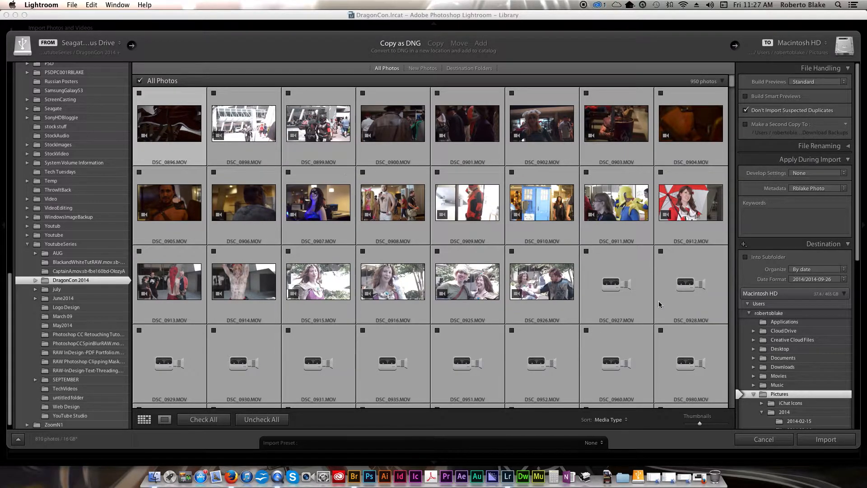
scroll(632, 319, down, 3)
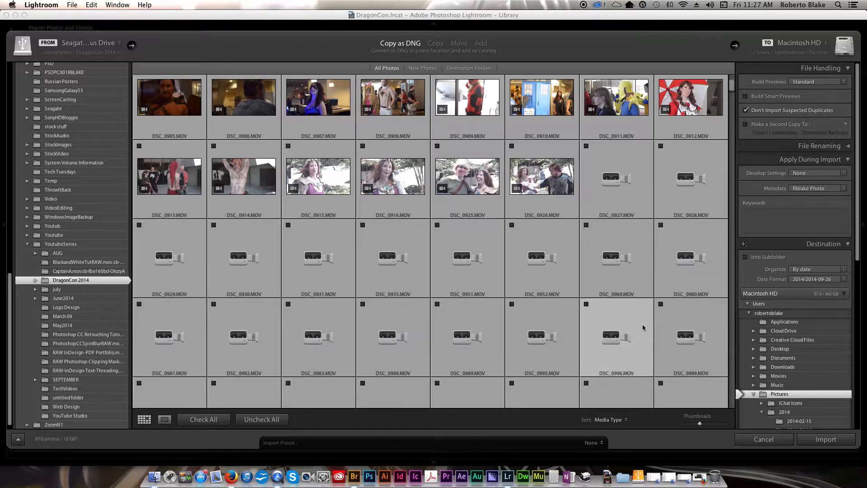
scroll(627, 329, down, 10)
scroll(628, 322, down, 10)
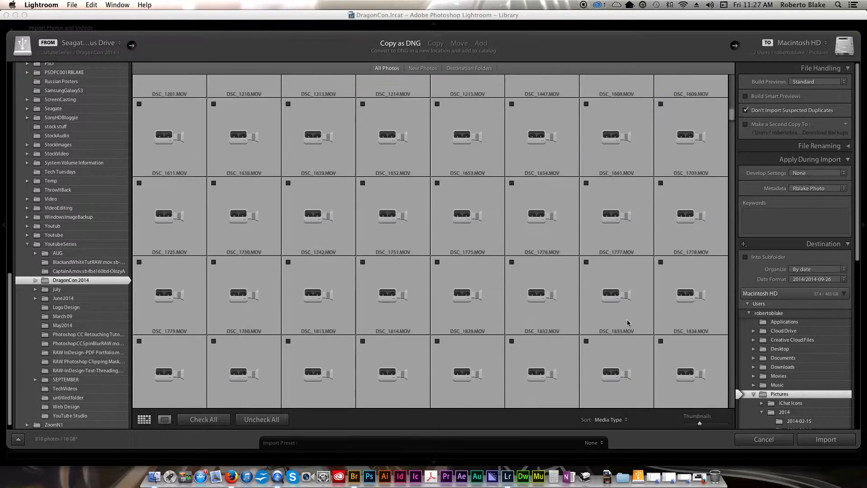
Enable Build Smart Previews and show the Metadata preset choices.
click(751, 98)
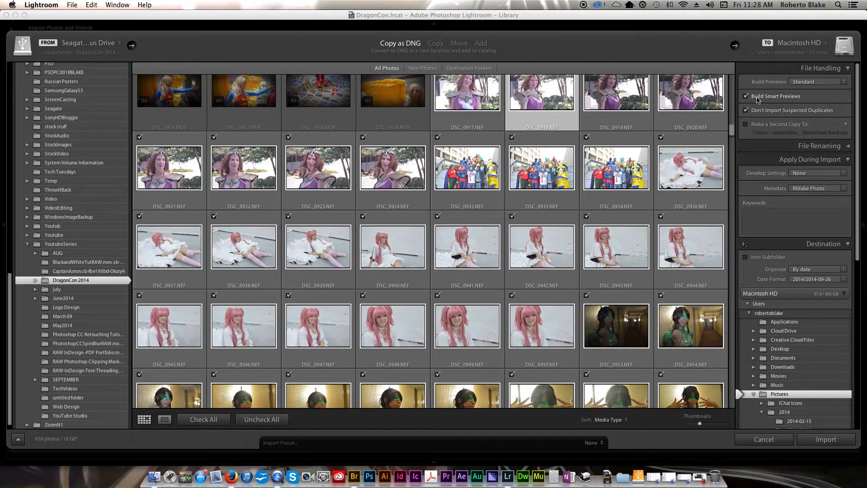
scroll(760, 107, up, 1)
scroll(759, 105, down, 1)
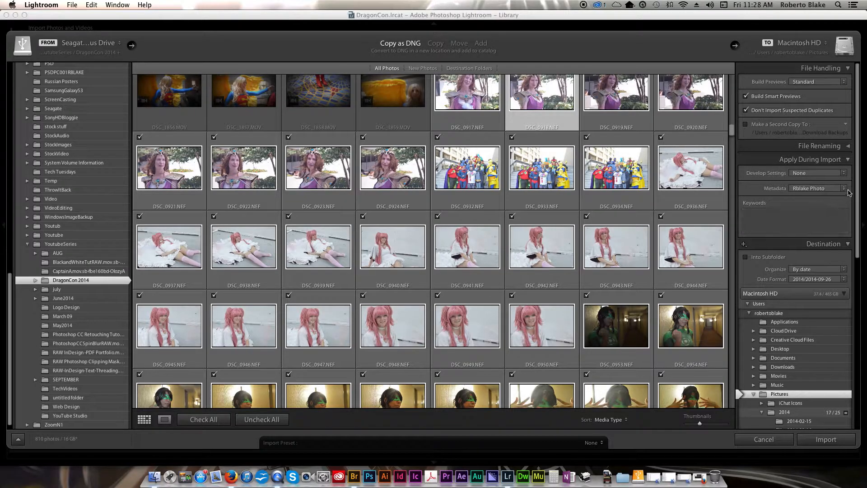
click(844, 189)
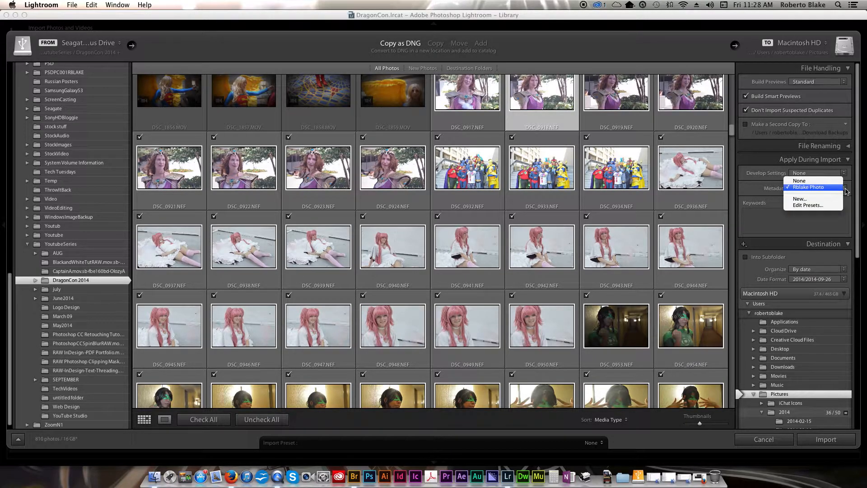
Start a new metadata preset named 'DragonCon'.
click(818, 202)
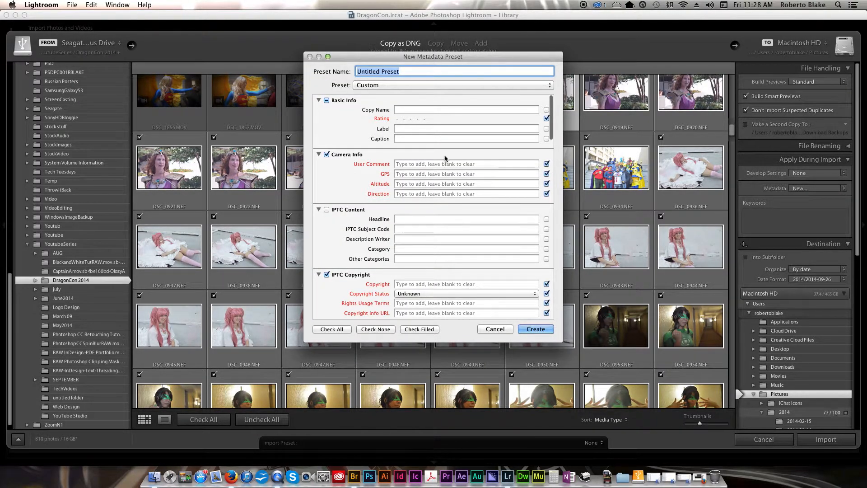
scroll(406, 201, down, 4)
scroll(407, 201, down, 9)
scroll(406, 209, up, 5)
scroll(406, 209, up, 8)
scroll(406, 206, down, 1)
text(DragonCon)
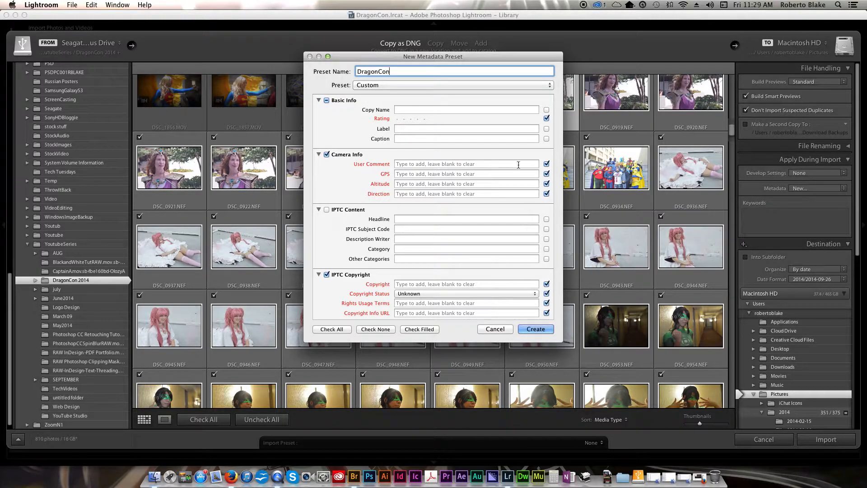
Enter the copyright owner, Copyrighted status, 'attribution, no modification' terms and the copyright info URL.
click(466, 201)
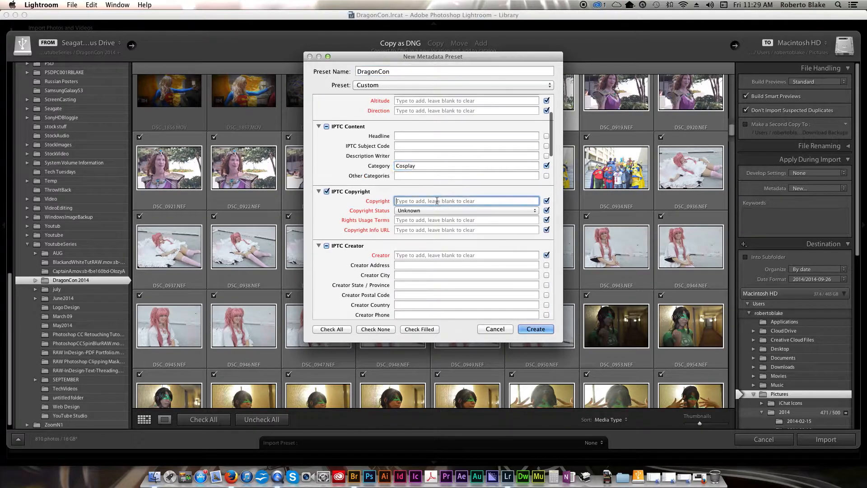
text(Roberto Blake)
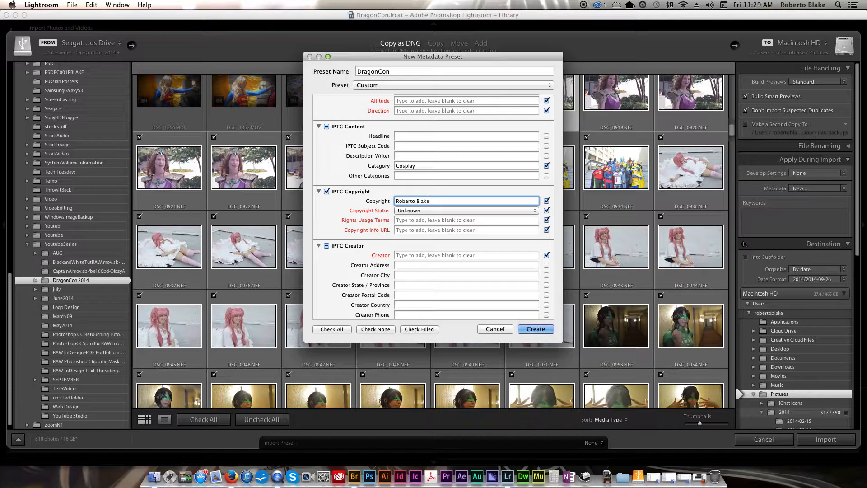
click(447, 211)
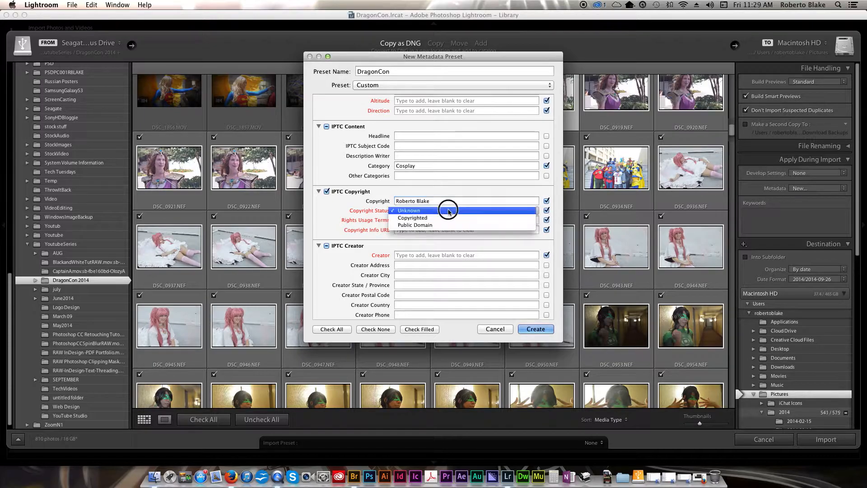
click(439, 219)
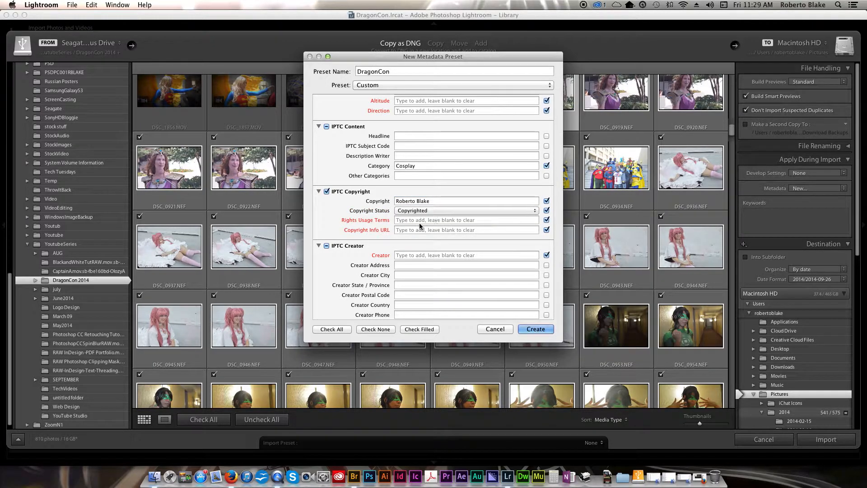
click(492, 221)
text(attribution, no)
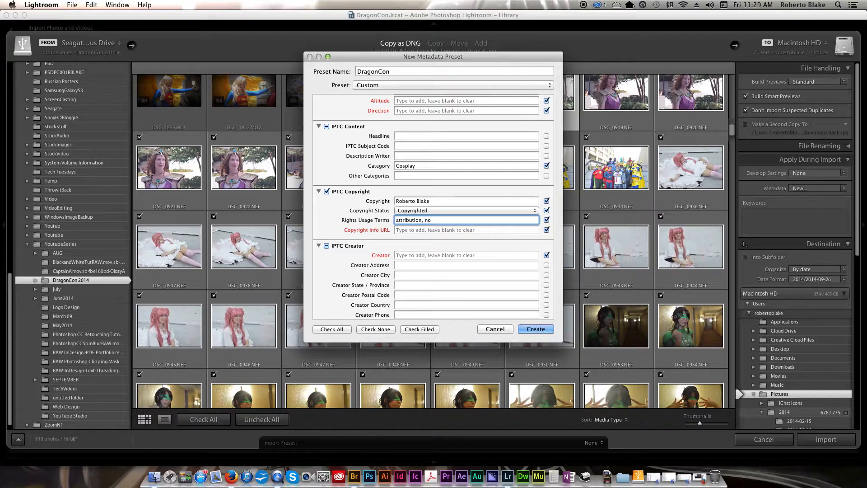
text(dification)
click(435, 230)
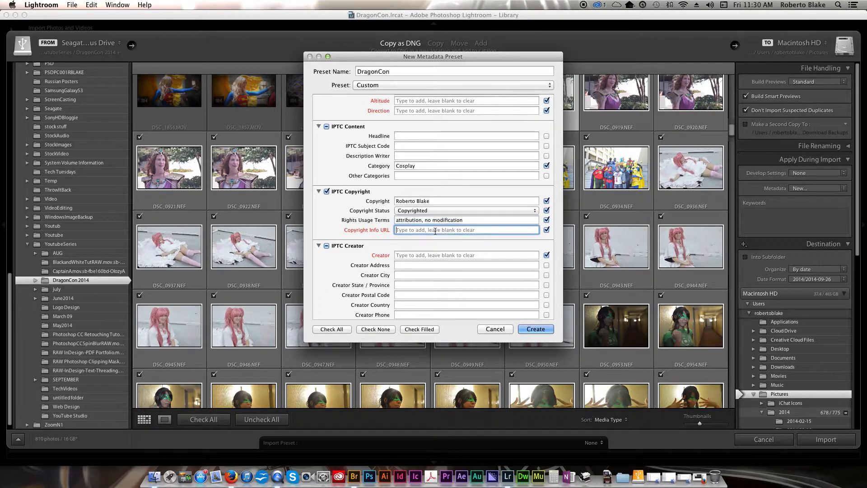
text(http://robertoblake.com)
Fill in the creator's name, e-mail address and website.
click(456, 256)
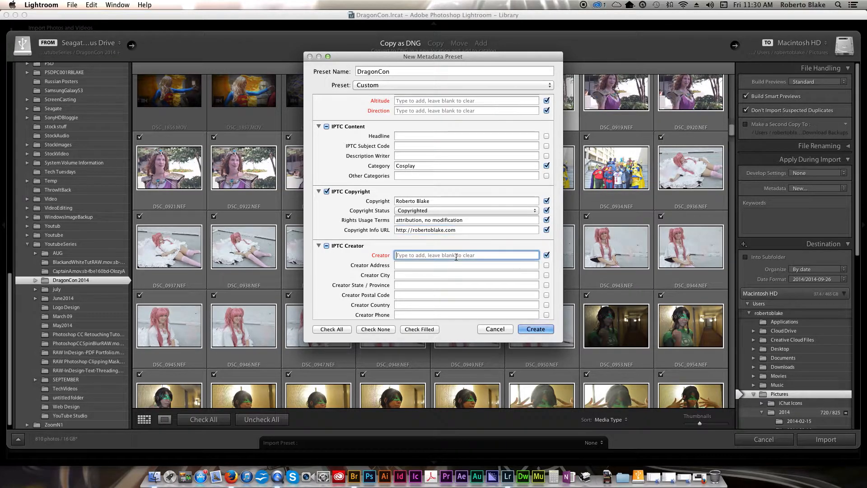
text(Roberto Blake)
scroll(458, 261, down, 5)
click(445, 250)
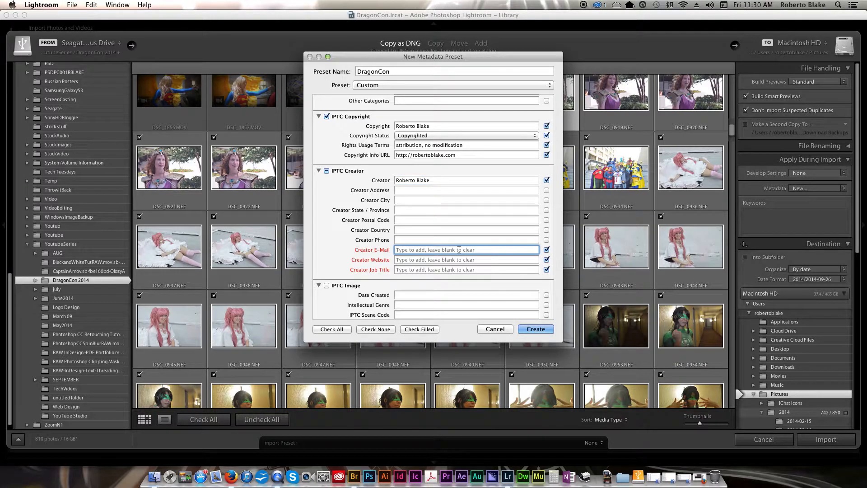
key(Tab)
text(http://robertoblake.com)
key(Tab)
Set the creator job title to 'photographer, photo retoucher'.
text(photographer, phot)
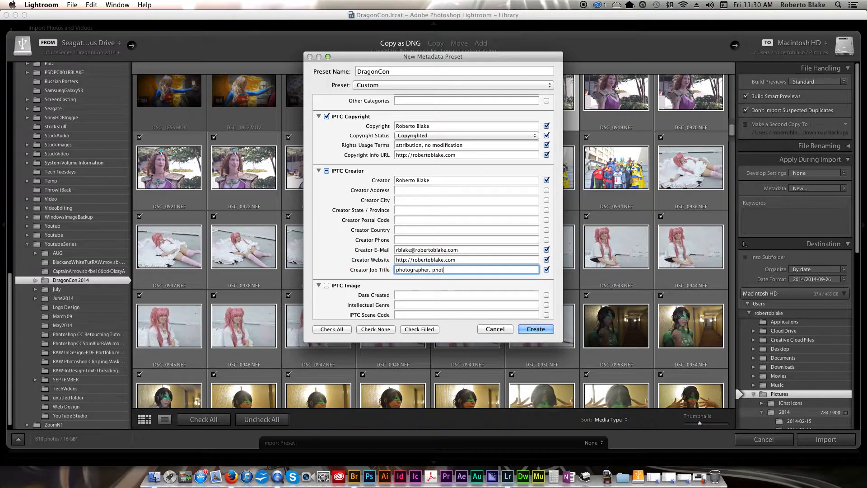
text(o retoucher,)
scroll(434, 206, down, 1)
scroll(477, 217, down, 15)
scroll(477, 220, down, 10)
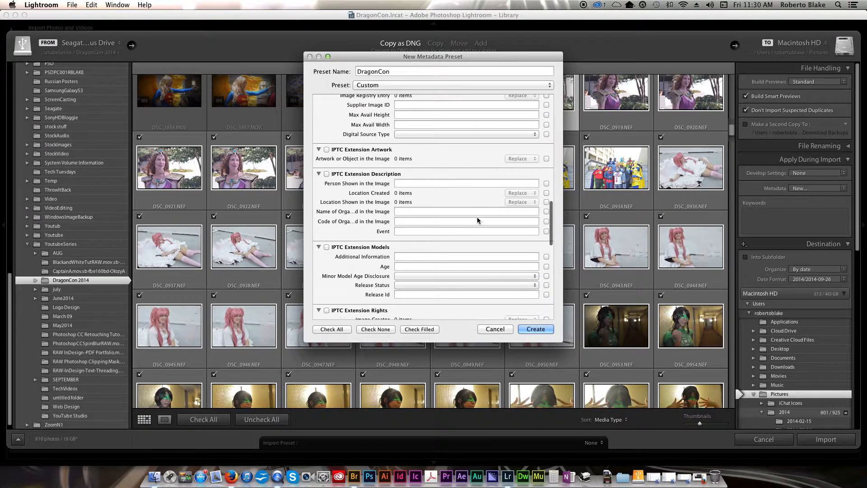
scroll(479, 247, down, 10)
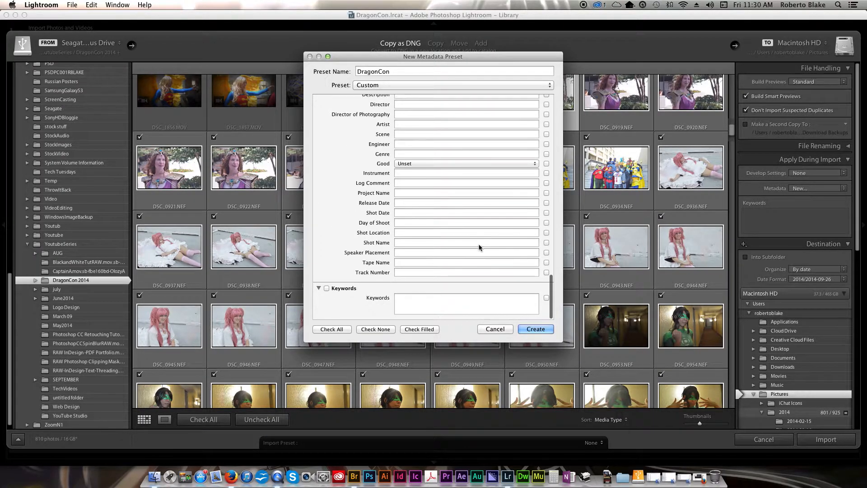
Add keywords cosplay, cosplay photography, dragoncon, dragoncon 2014, cosplayers, photography, nikon and save the preset.
click(446, 306)
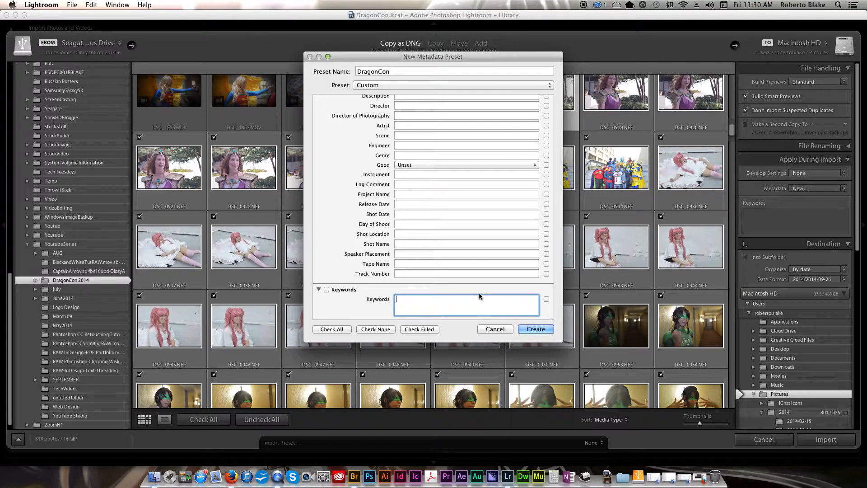
text(cospaly)
key(BackSpace)
key(BackSpace)
key(BackSpace)
key(BackSpace)
text(play, cosplay photography, dragoncon, r)
key(BackSpace)
text(dragoncon )
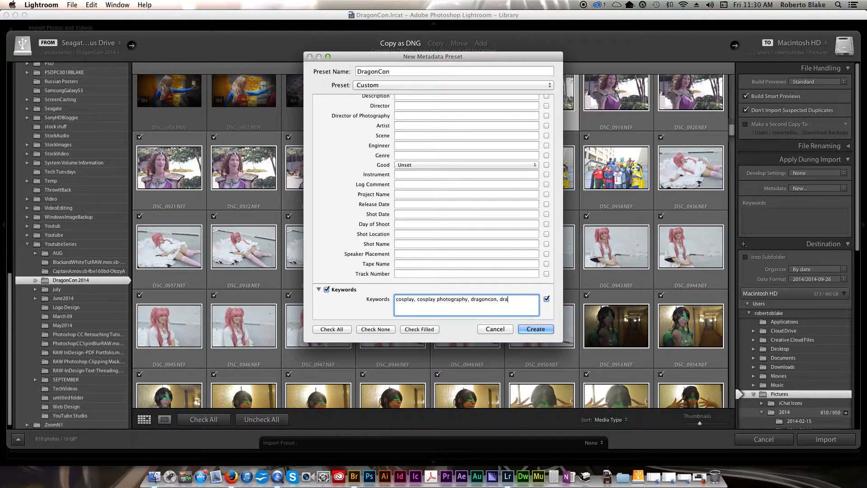
text(2014, cosplay photographer, cosplayers, cosplayer, )
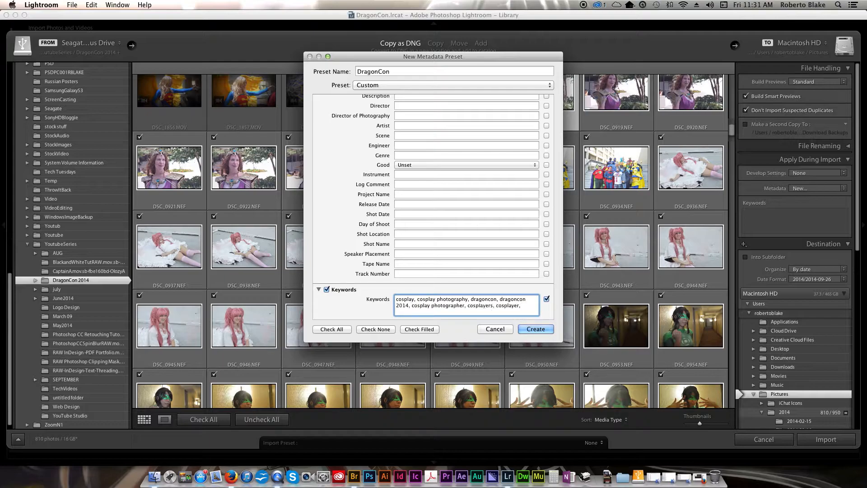
text(phottography, nikon, nikno)
click(536, 328)
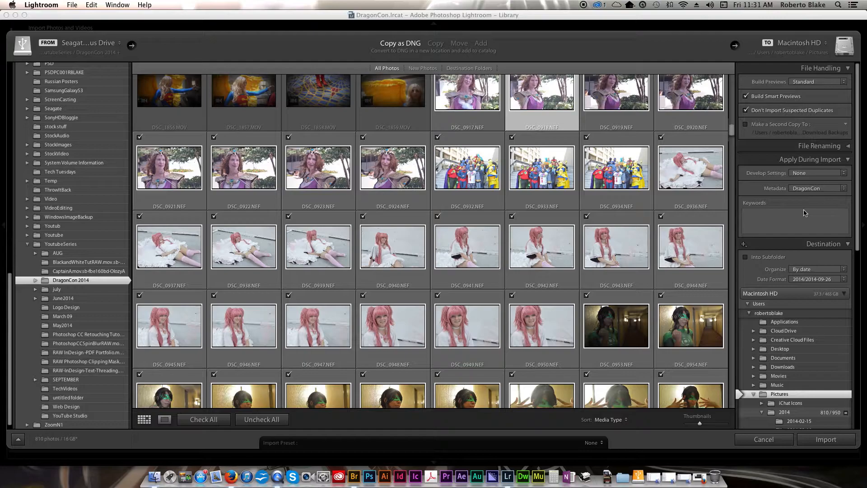
Keep the import's Develop Settings at None.
click(824, 173)
click(746, 224)
Choose the Seagate Backup Plus Drive's Lightroom/DragonCon2014 folder as the import destination.
scroll(767, 220, down, 2)
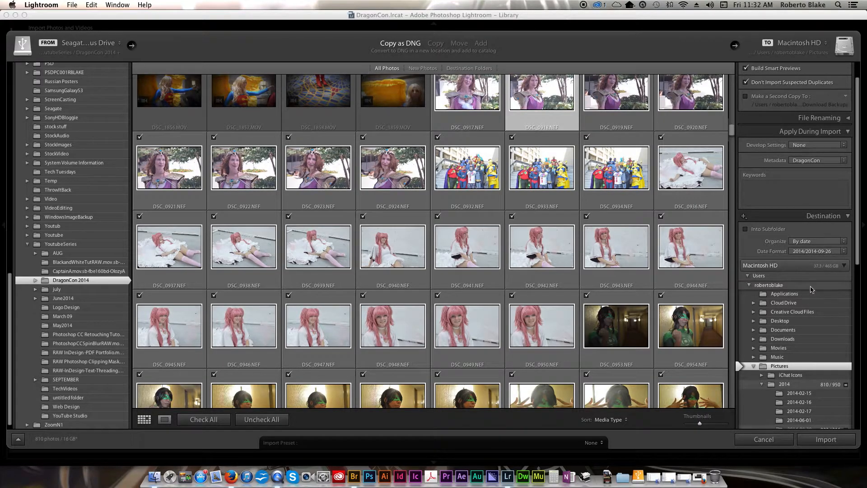
click(758, 268)
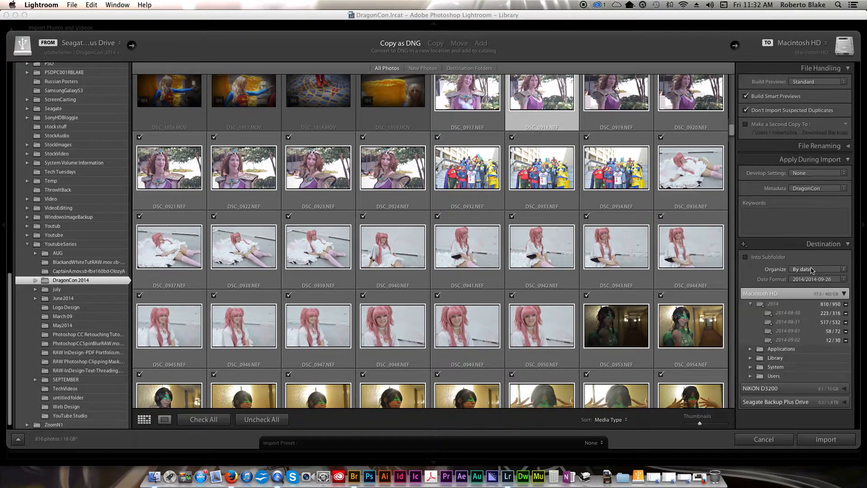
click(843, 293)
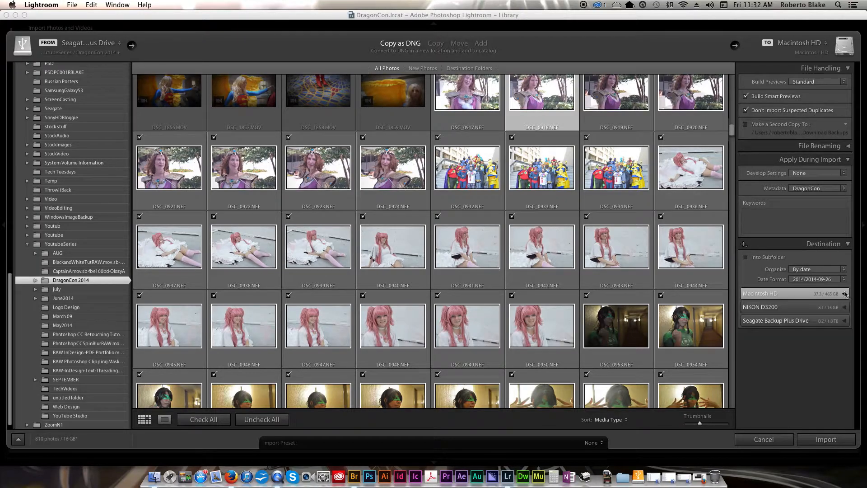
click(799, 320)
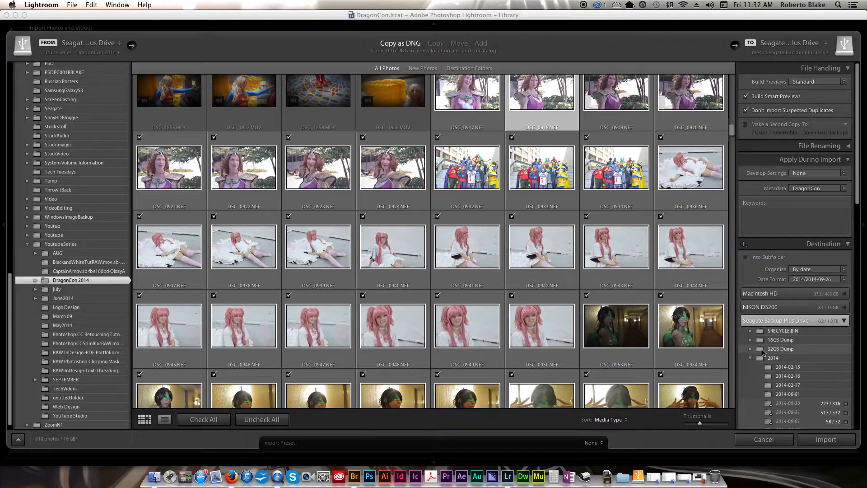
click(750, 357)
scroll(756, 374, down, 8)
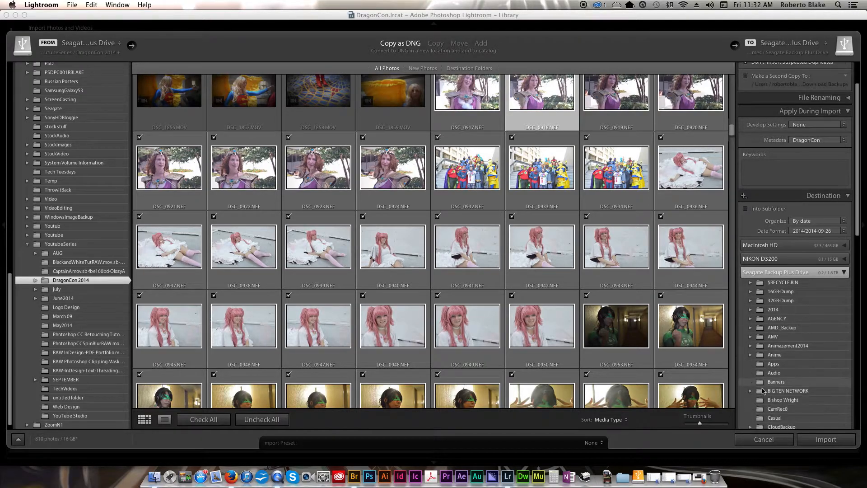
scroll(762, 388, down, 4)
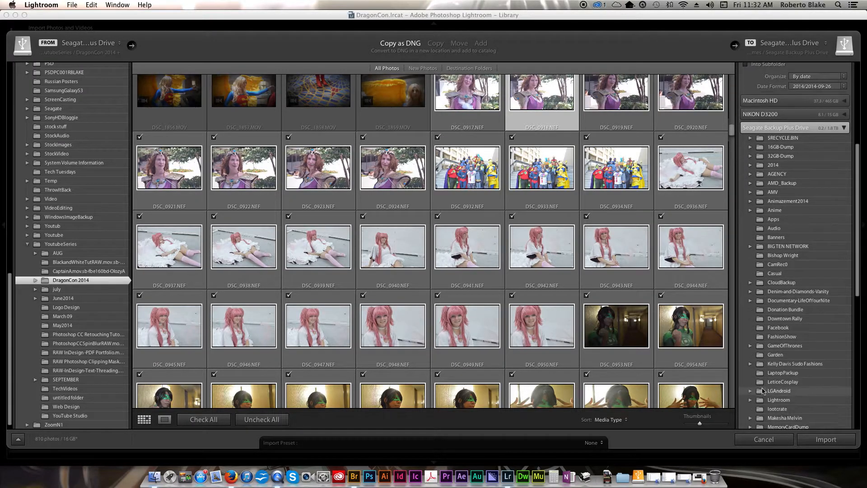
click(759, 397)
scroll(757, 399, down, 2)
scroll(758, 398, down, 4)
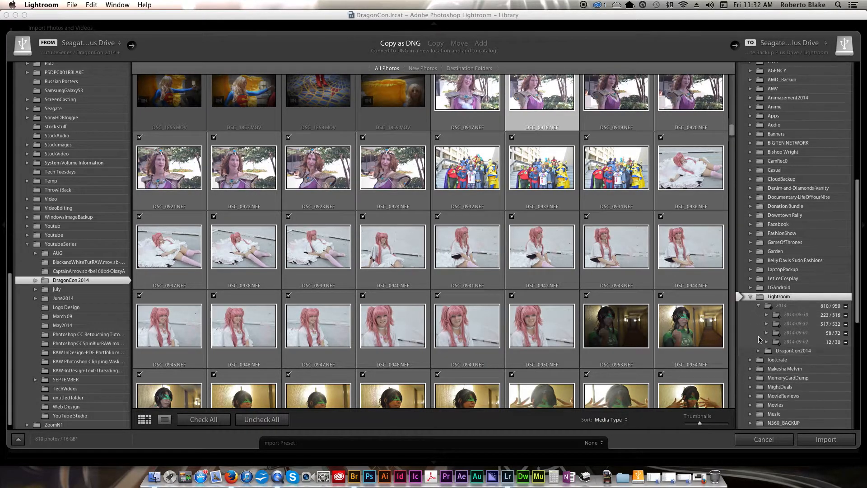
click(762, 352)
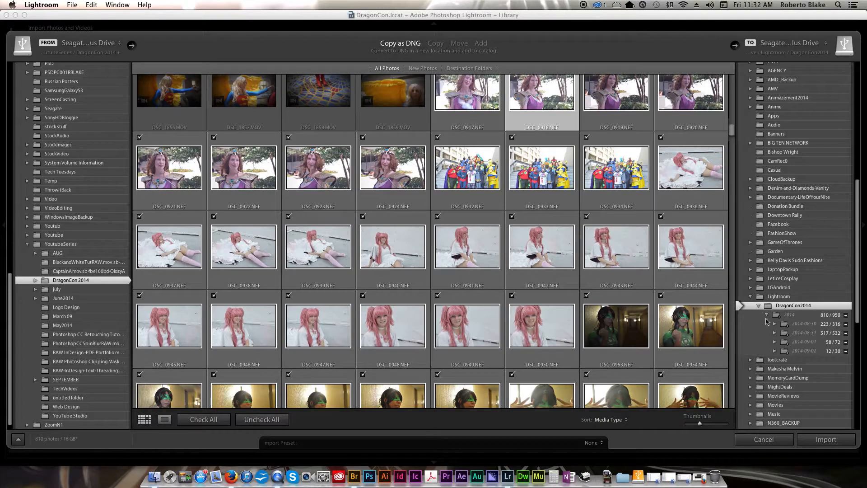
scroll(786, 305, down, 1)
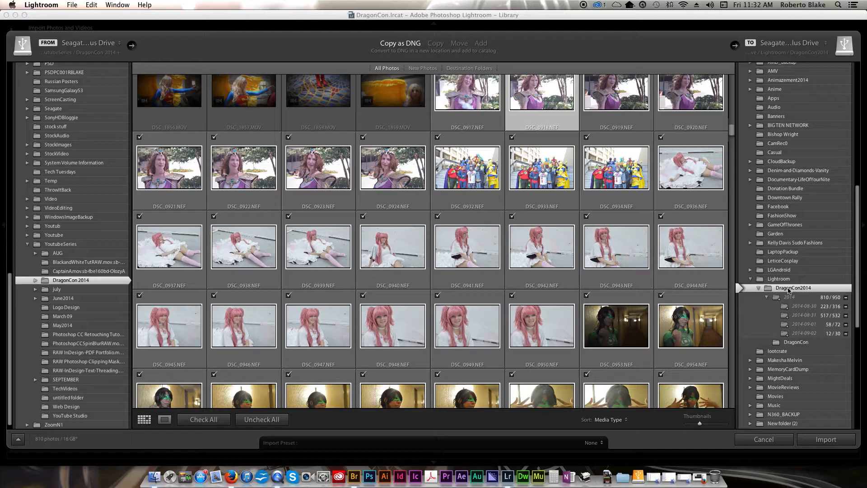
scroll(790, 271, up, 10)
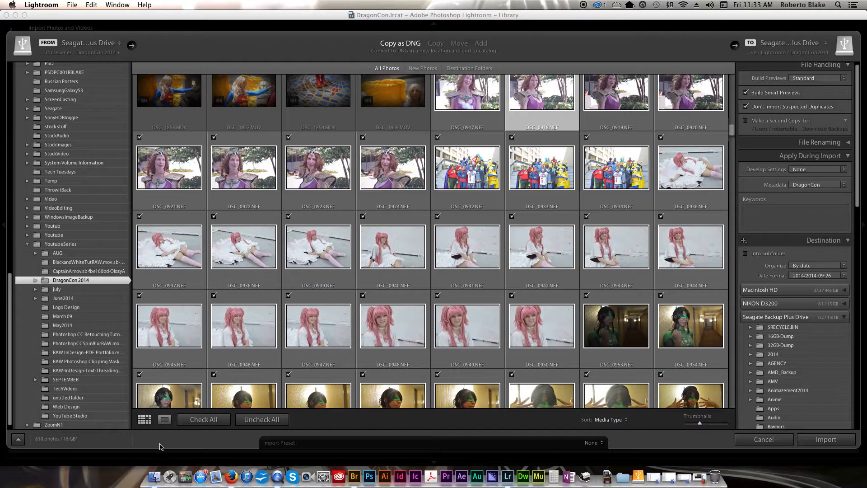
Switch to Loupe view and step forward through photos to the Green Lantern cosplay shot.
click(165, 419)
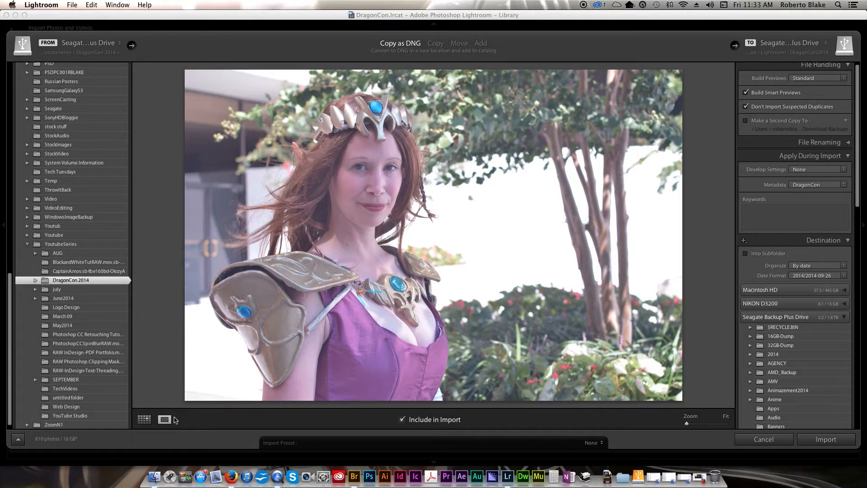
key(Right)
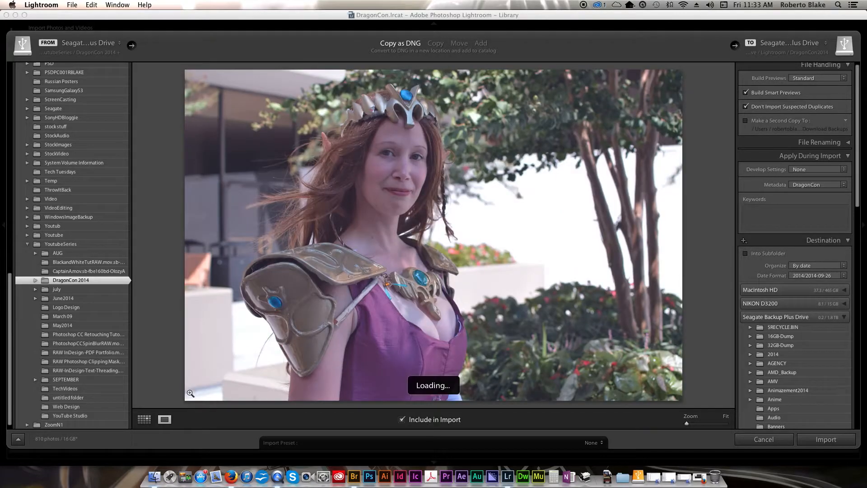
key(Right)
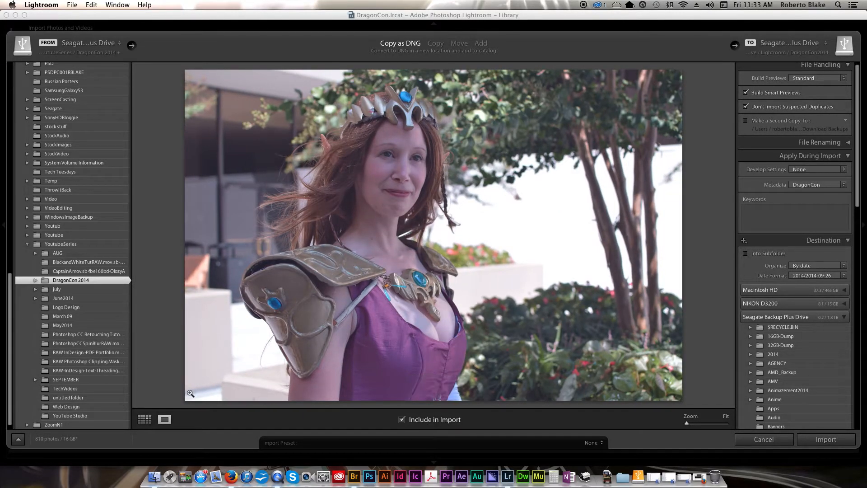
key(Right)
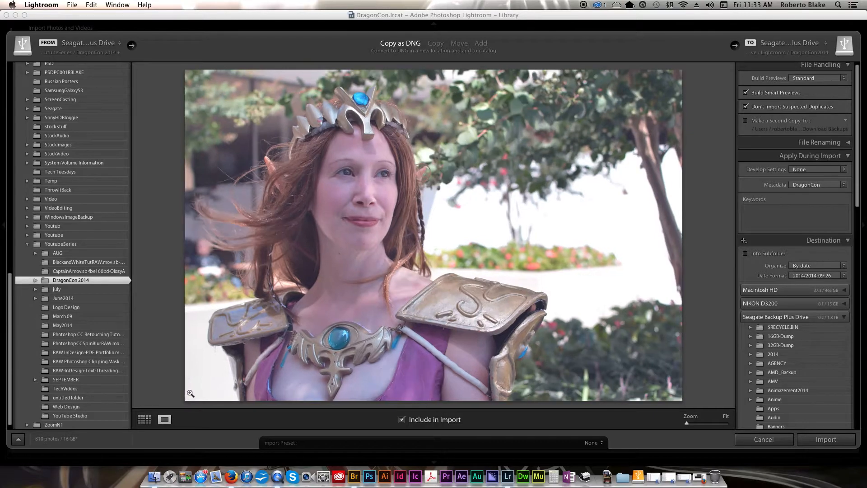
key(Right)
key(Right)
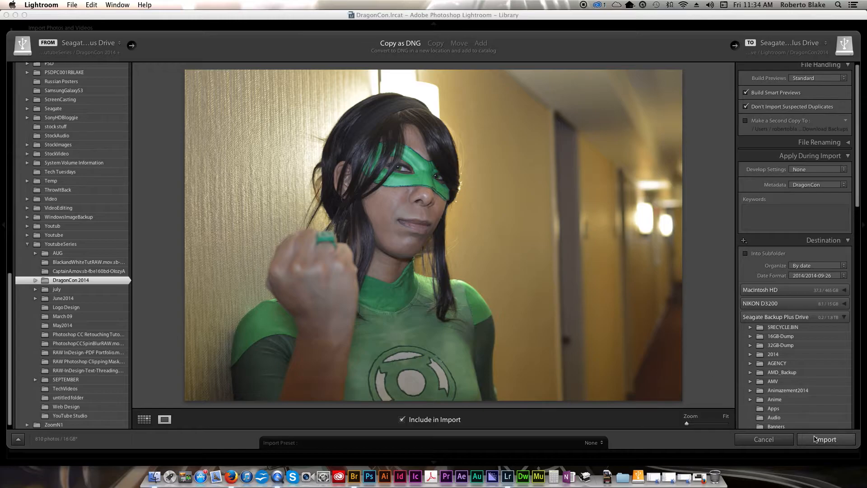
Start importing the 810 checked photos as DNG into the catalog.
click(809, 439)
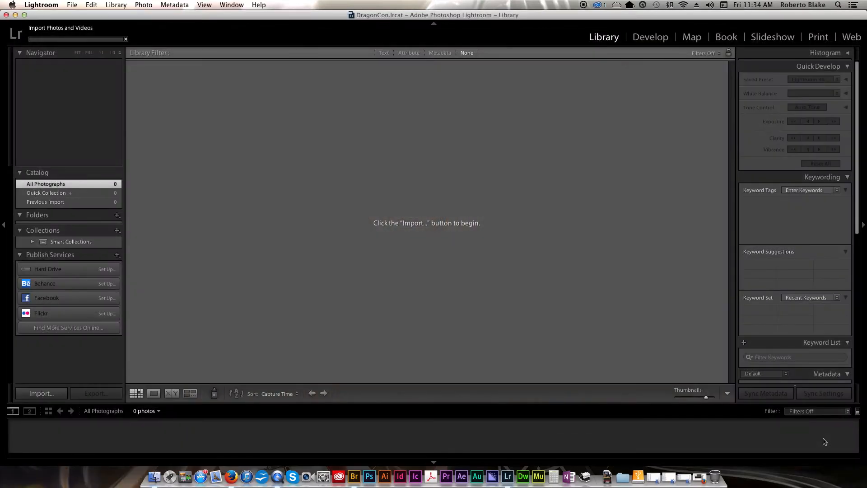